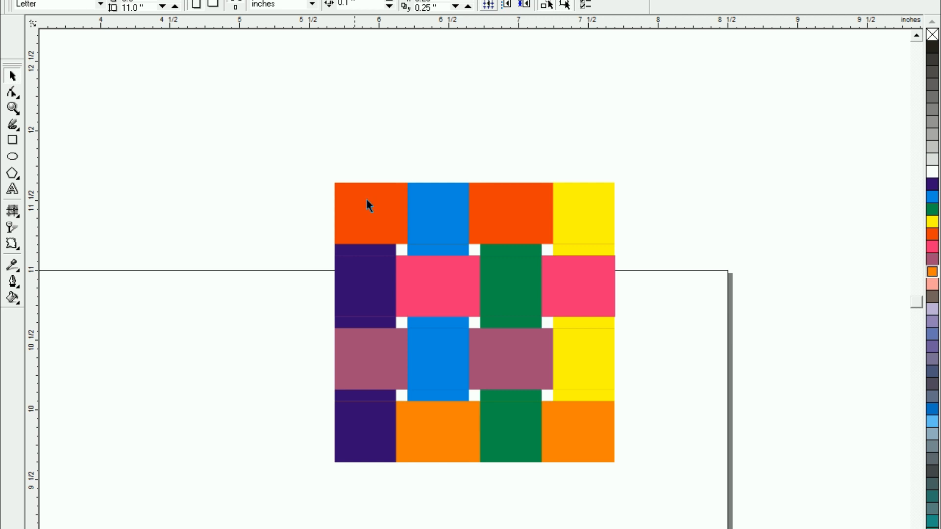
scroll(503, 288, "up", 2)
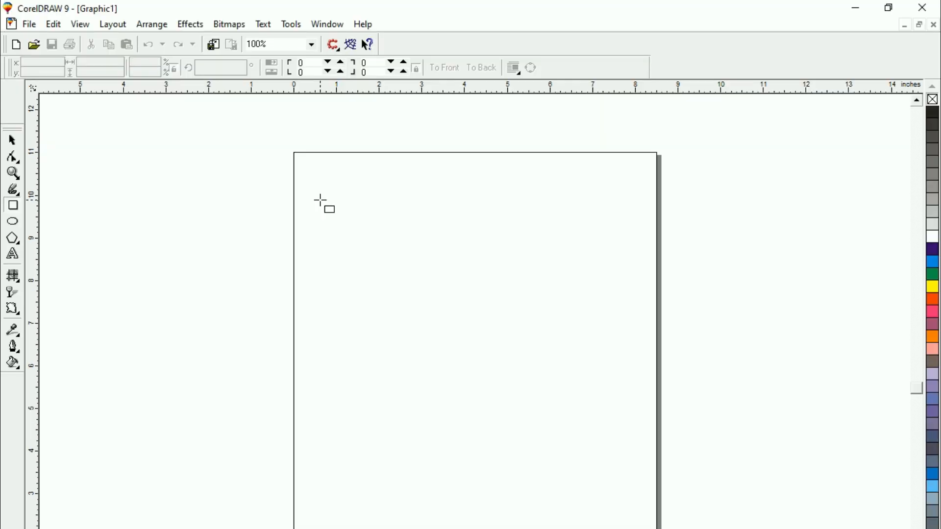
Draw a tall, narrow rectangle about 0.6 in wide and 2.65 in high near the page's upper-left area
left_click_drag(321, 201, 347, 313)
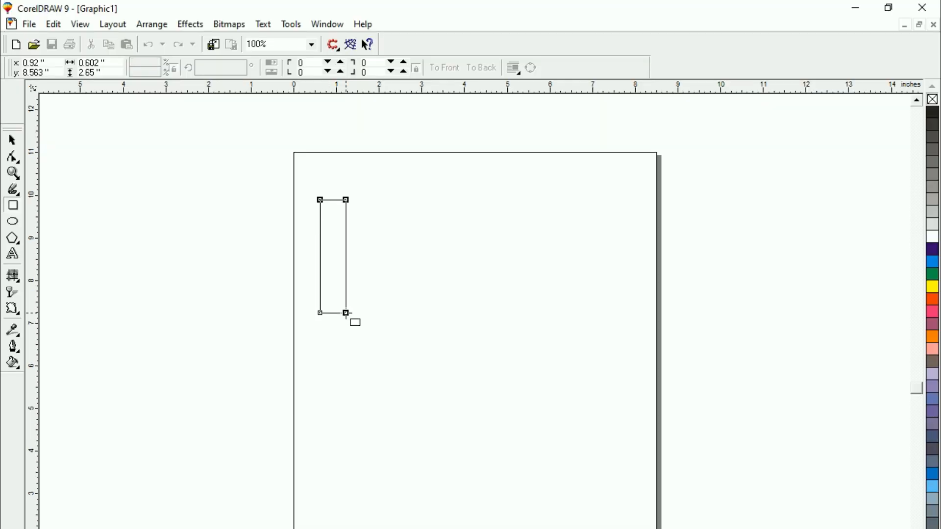
key("space")
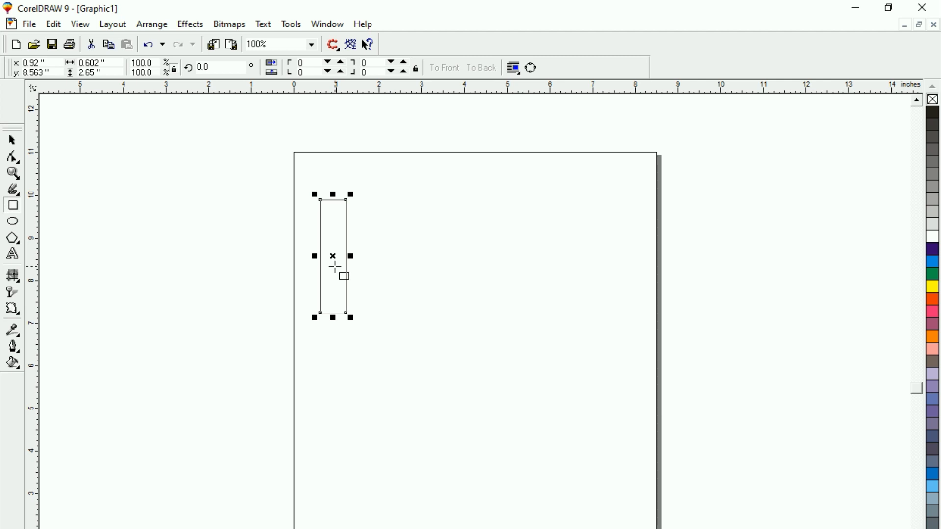
left_click(11, 141)
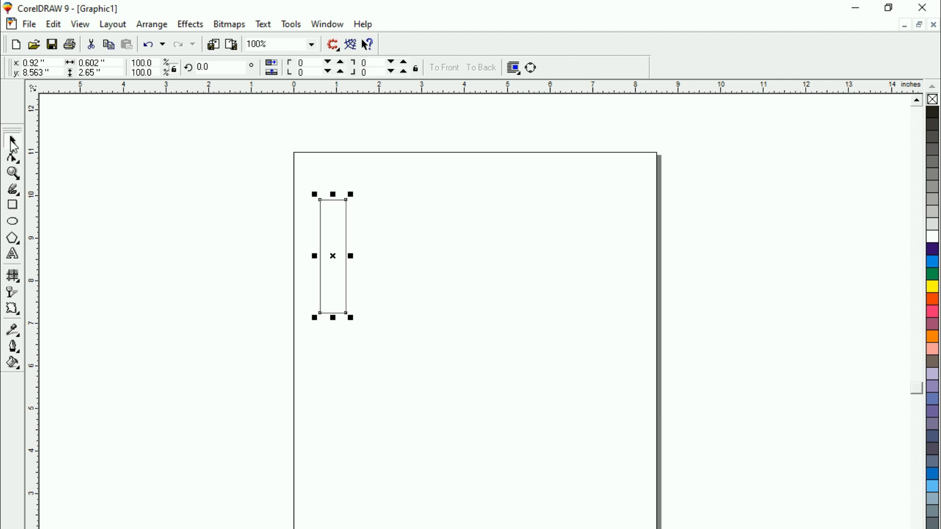
Copy the rectangle about 0.74 in to the right and repeat the duplication twice to form a row of four strips
left_click(333, 257)
left_click_drag(333, 258, 365, 257)
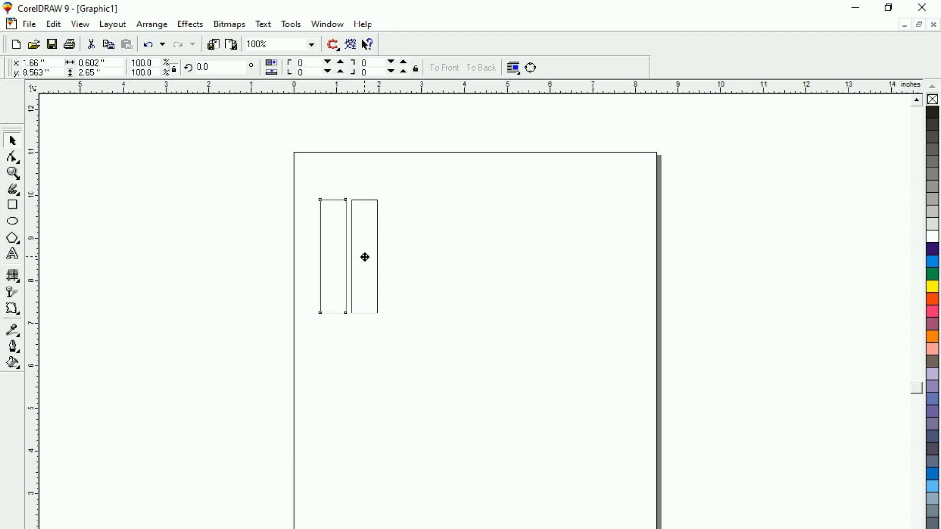
left_click_drag(365, 257, 365, 257)
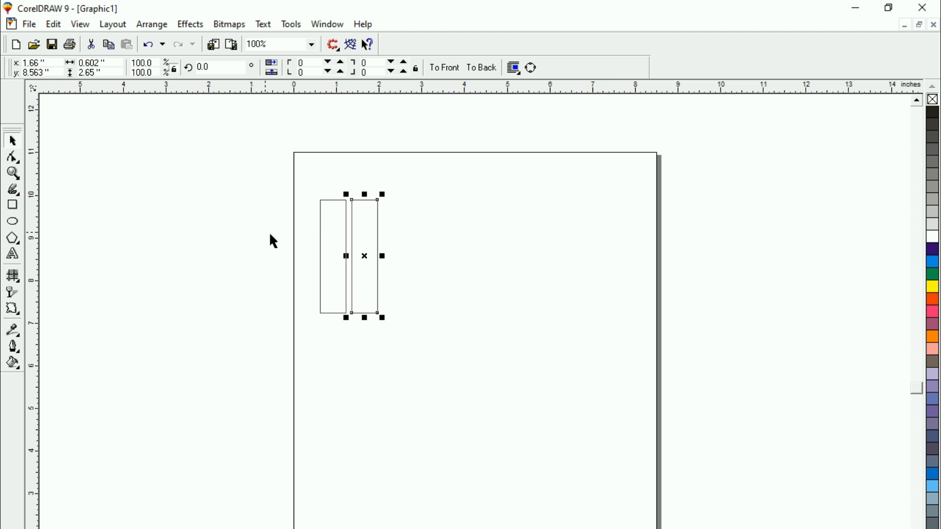
key("ctrl+r")
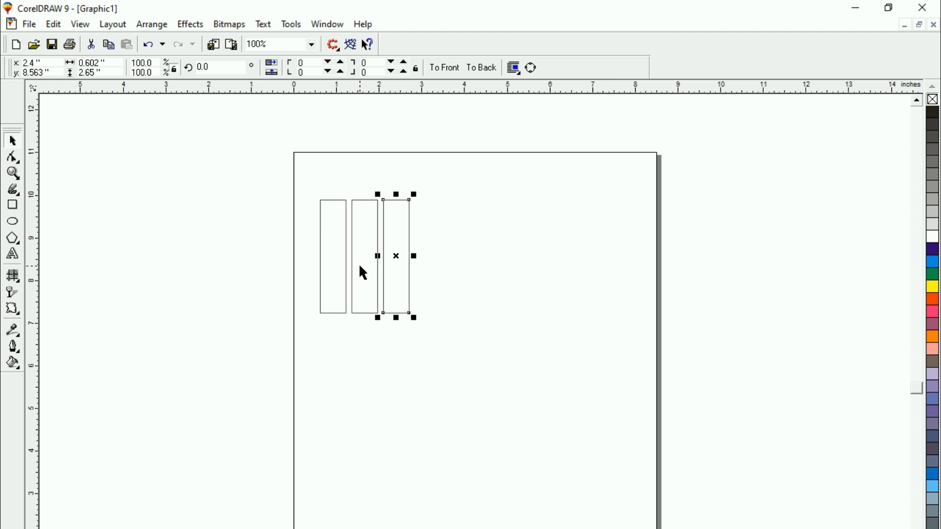
key("ctrl+r")
Move all four strips together to the right, centring them at about x 4.75 in, y 8.84 in
left_click(281, 168)
left_click_drag(284, 173, 491, 356)
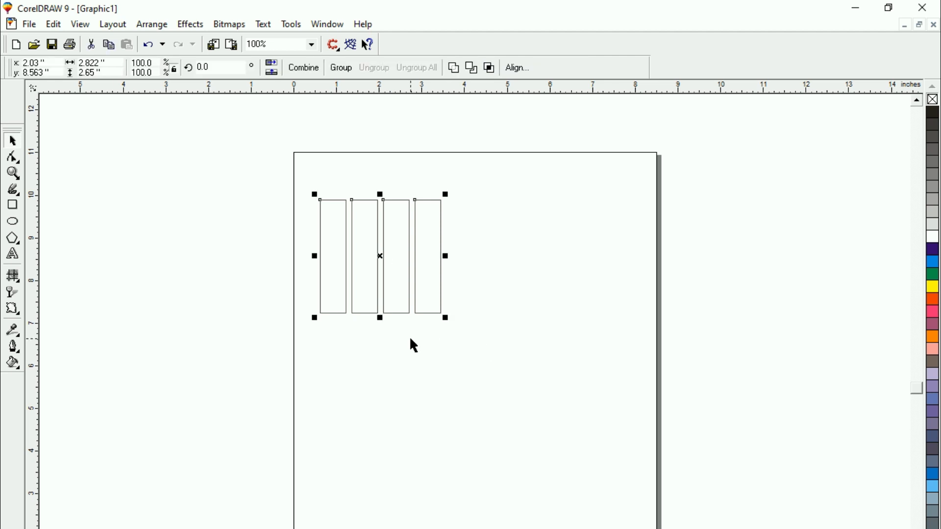
key("shift+F2")
key("F3")
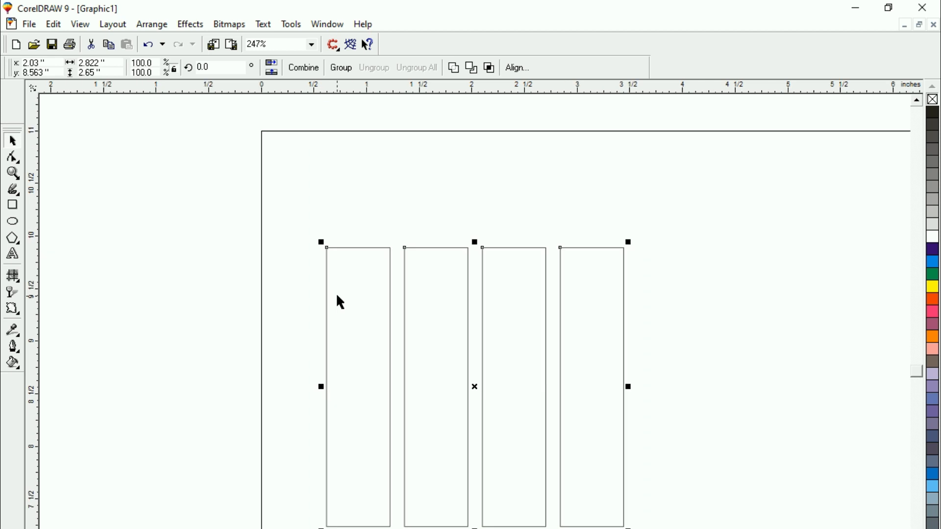
key("Escape")
left_click(340, 303)
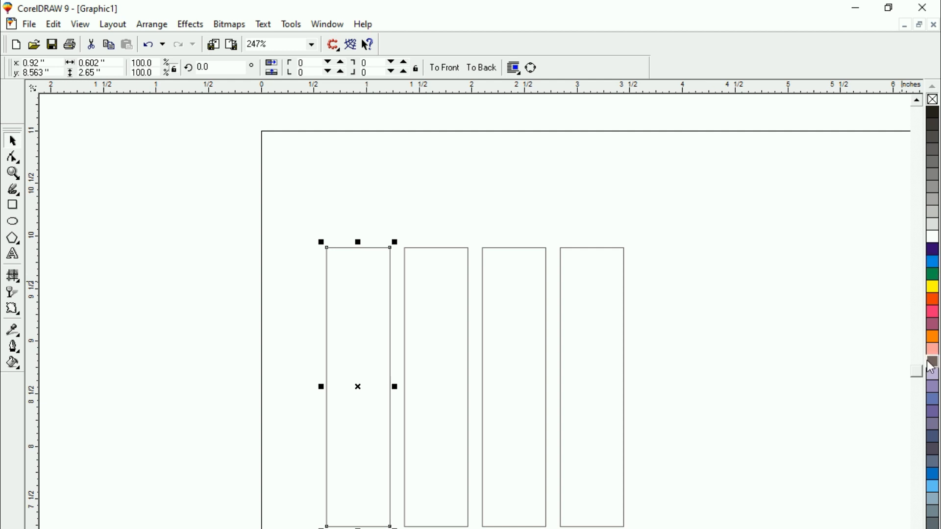
left_click(298, 280)
left_click(353, 304)
left_click(284, 192)
left_click_drag(284, 193, 635, 528)
left_click_drag(475, 386, 762, 359)
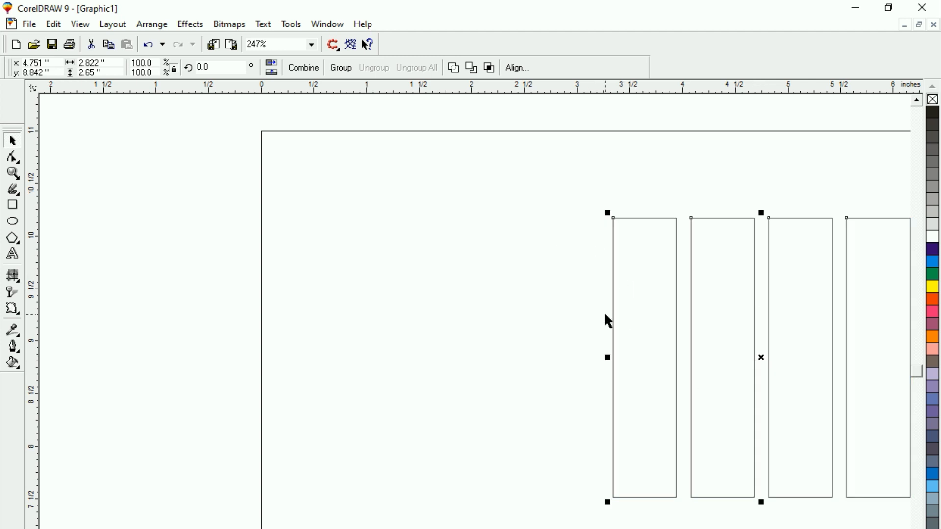
left_click(774, 293)
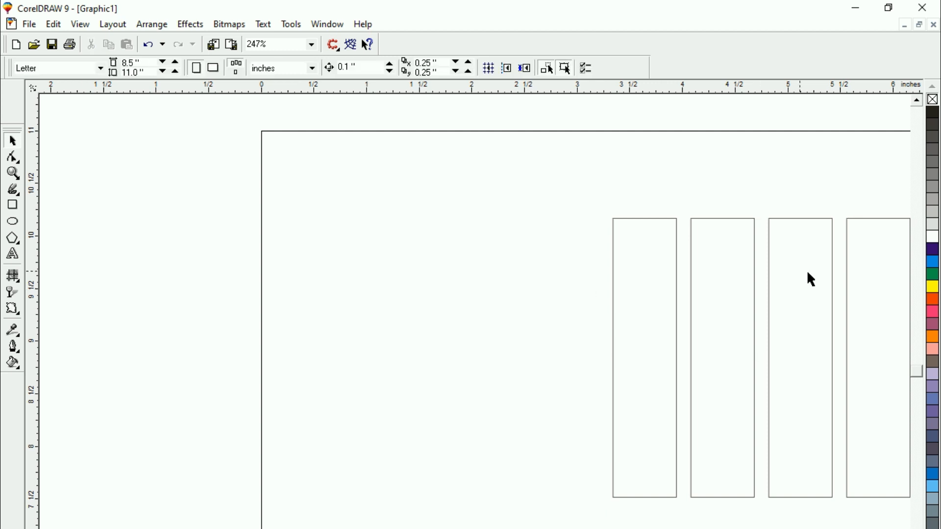
Fill the four vertical strips from left to right with dark purple, blue, green and yellow
left_click(656, 299)
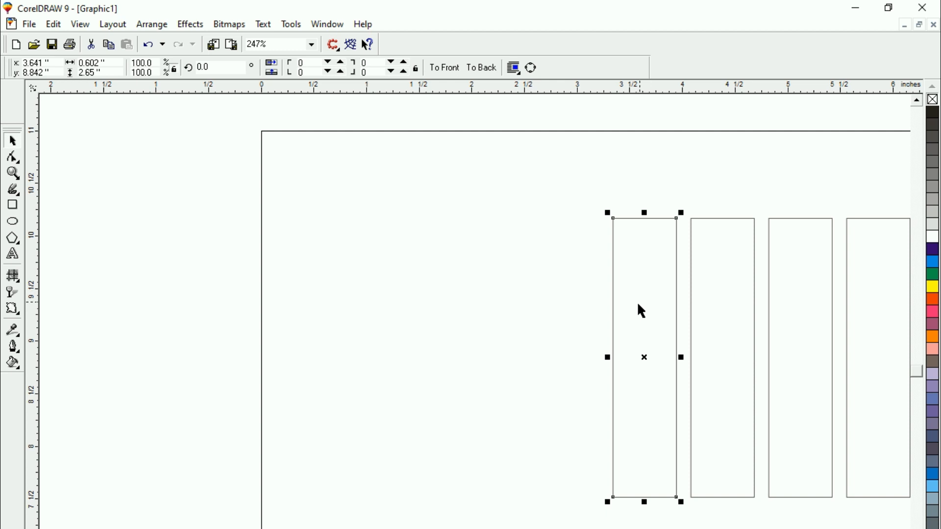
left_click(934, 251)
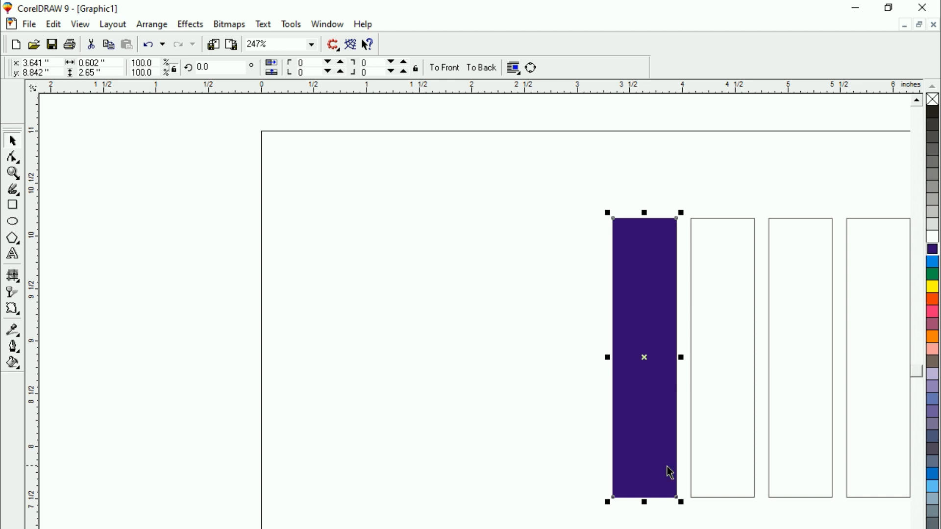
left_click(705, 355)
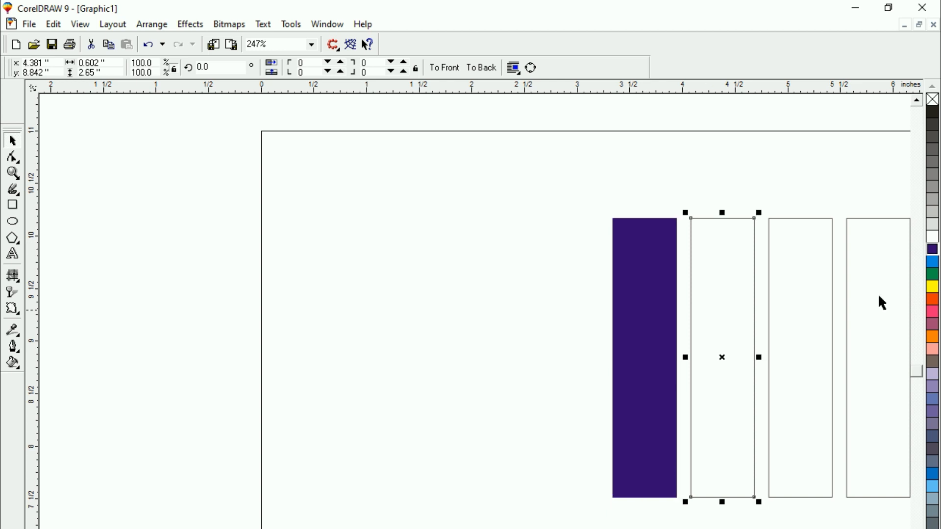
left_click(933, 262)
left_click(783, 306)
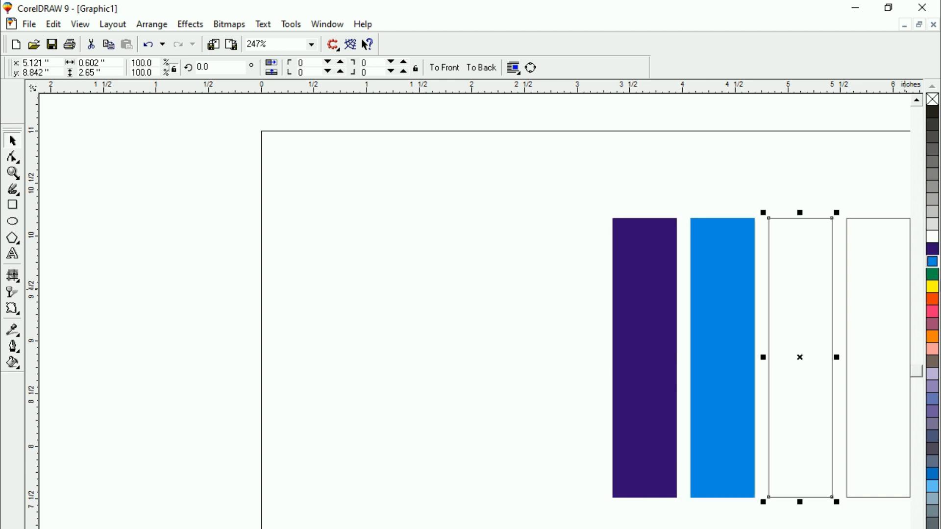
left_click(932, 273)
left_click(878, 358)
left_click(932, 286)
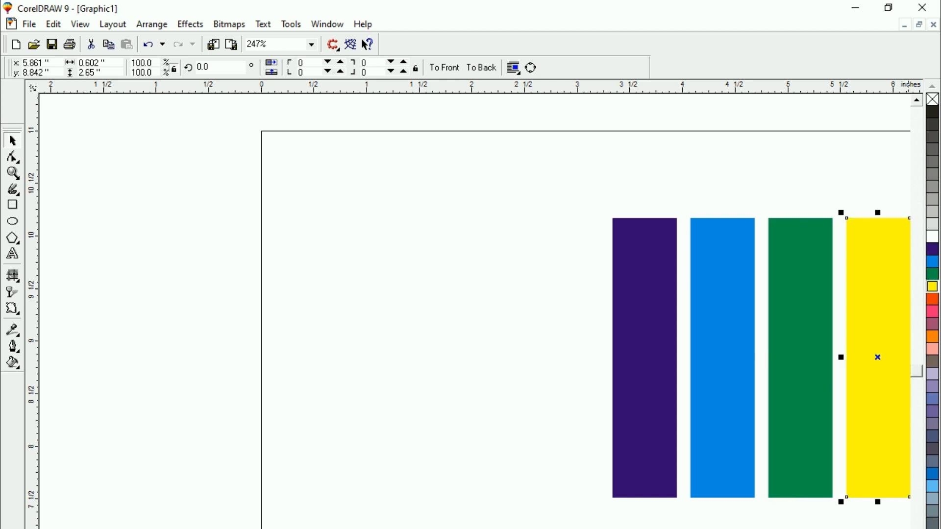
scroll(474, 311, "right", 2)
key("Escape")
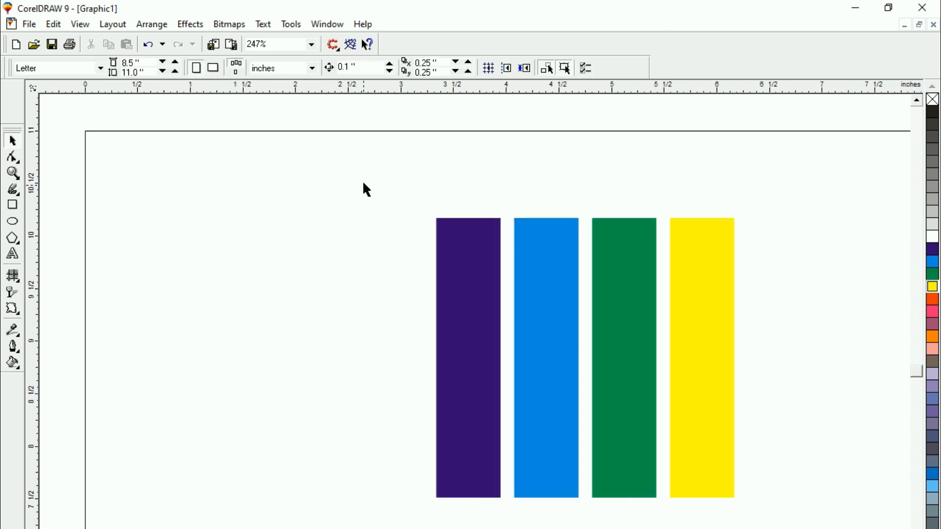
Move the four coloured strips together to the page's upper-left corner, at about x 1.1 in, y 9.92 in
key("ctrl+a")
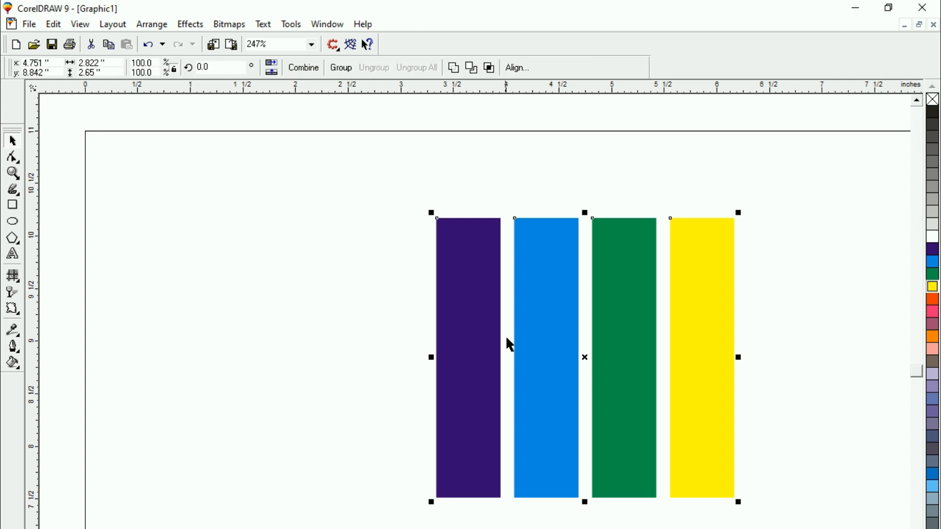
key("Delete")
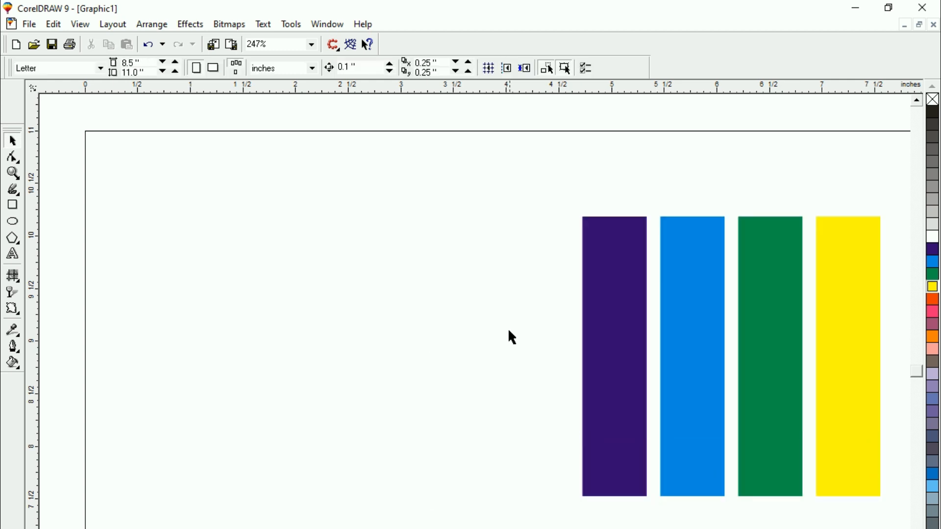
left_click_drag(543, 192, 896, 525)
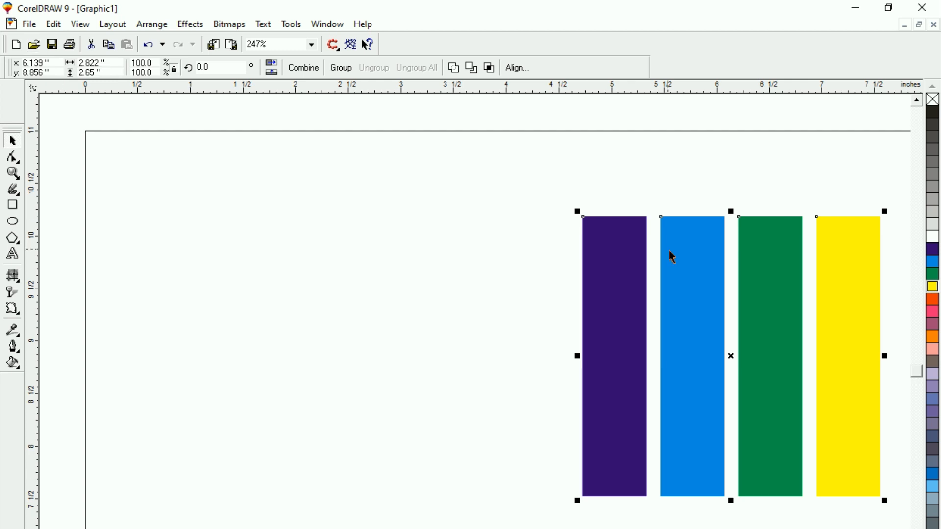
left_click_drag(729, 362, 200, 247)
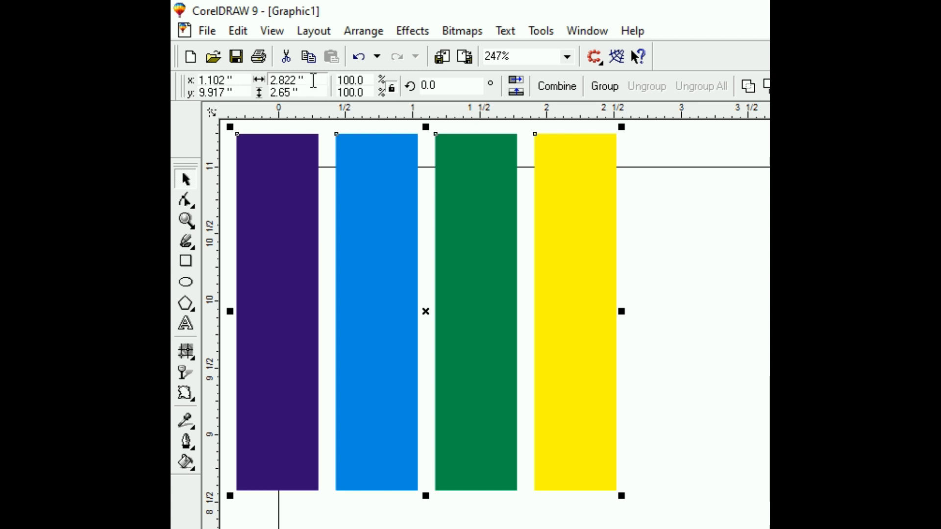
Resize the four selected strips as one set to 2 in wide and 2 in high
left_click_drag(313, 80, 271, 81)
type("2")
key("Tab")
type("2")
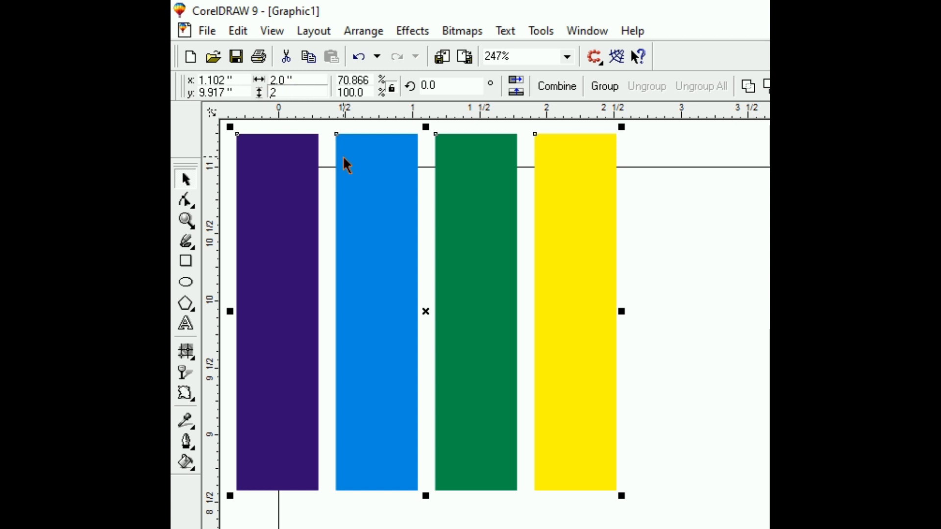
key("Return")
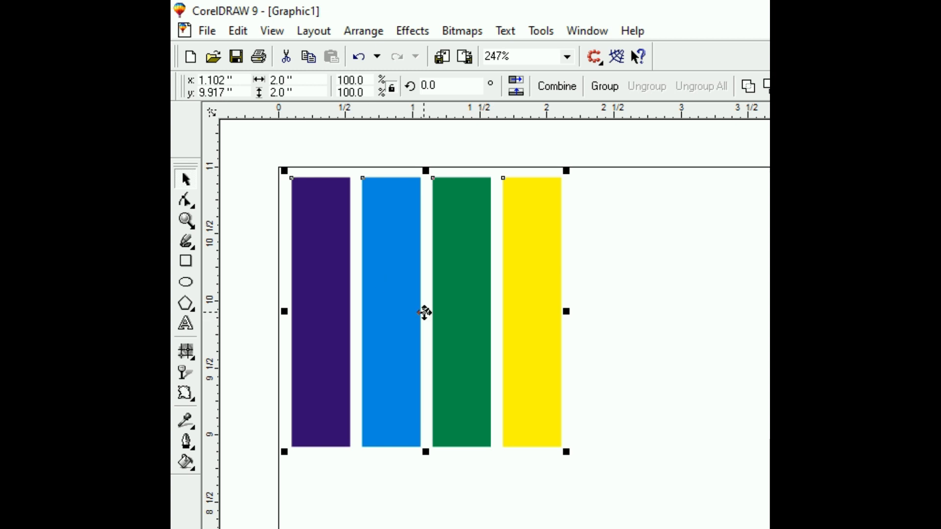
Make a copy of the four strips rotated to 270 degrees, laid crosswise over the vertical originals
left_click(424, 312)
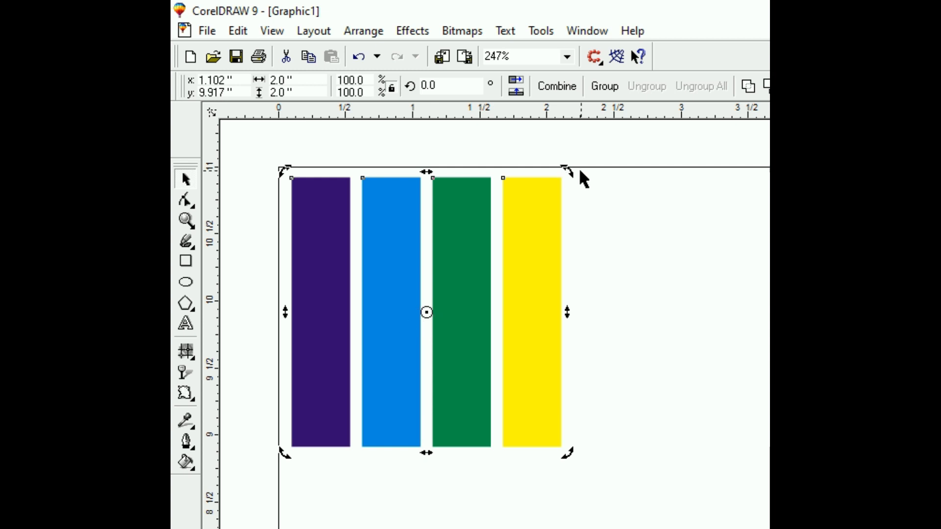
left_click_drag(570, 171, 562, 446)
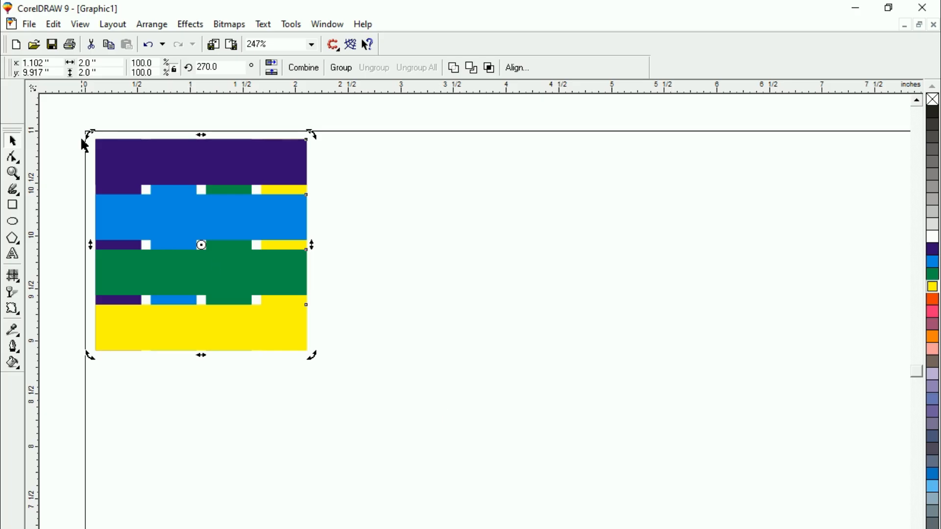
left_click(263, 148)
Move the whole crossed strip pattern to the page's upper right, at about x 6.82 in, y 9.62 in
left_click_drag(70, 113, 315, 369)
left_click_drag(204, 245, 802, 276)
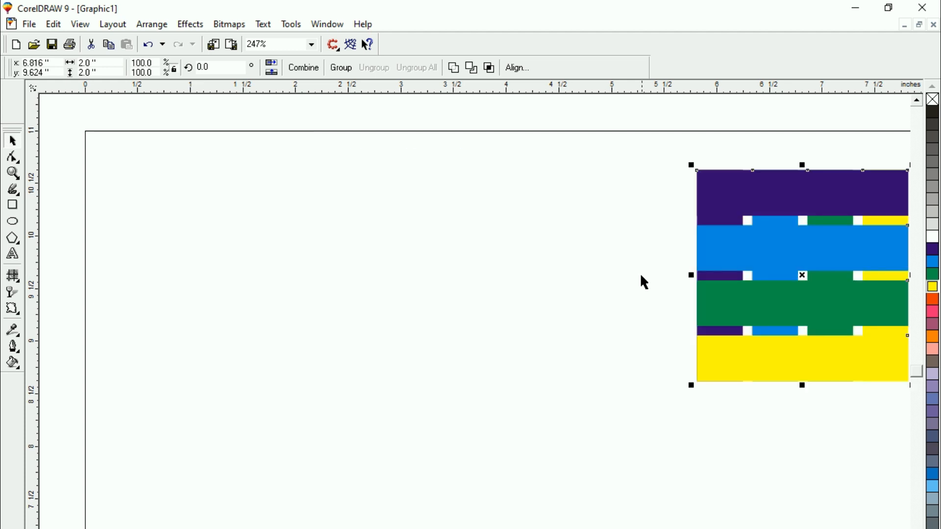
left_click(640, 275)
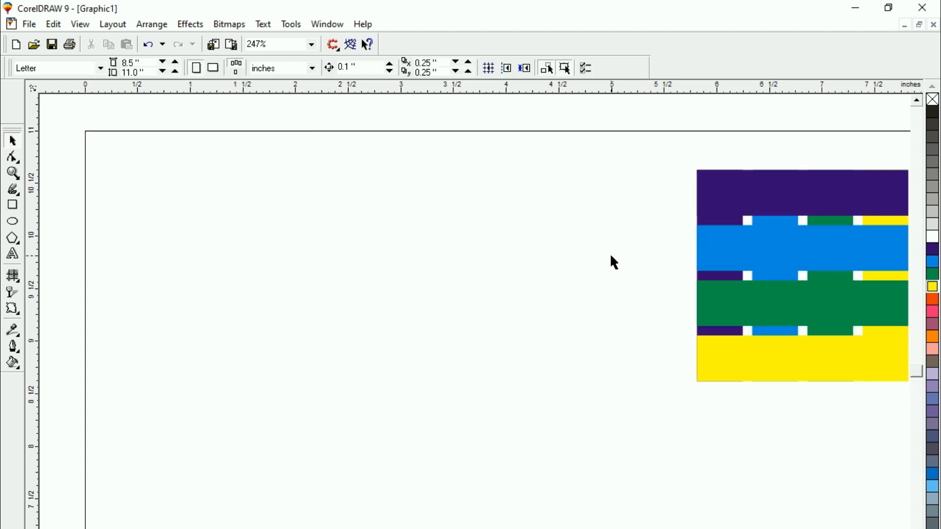
Recolour the four horizontal strips from top to bottom with orange-red, pink, mauve and orange
left_click(766, 209)
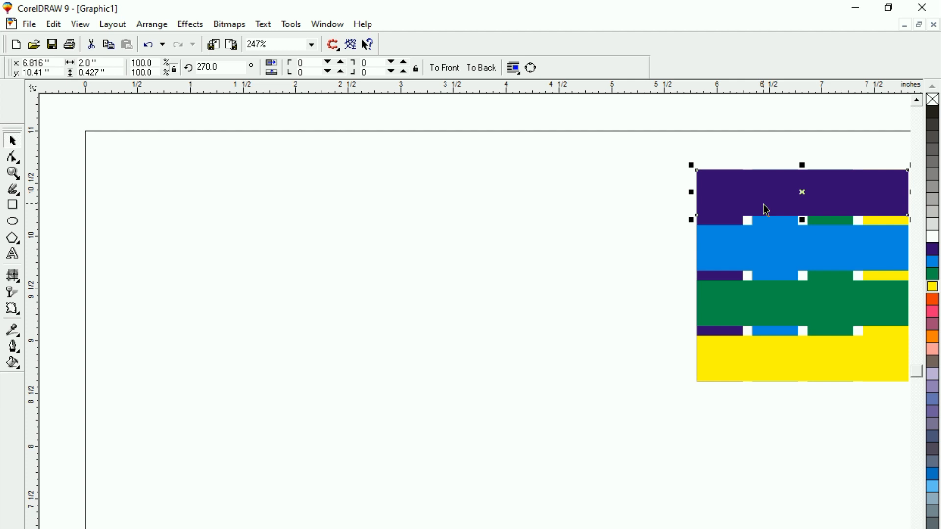
left_click(936, 301)
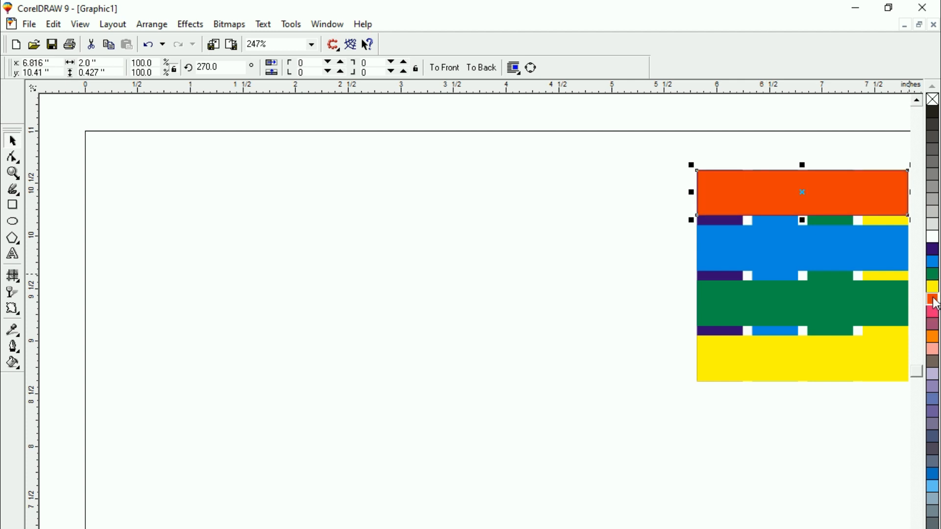
left_click(821, 251)
left_click(933, 312)
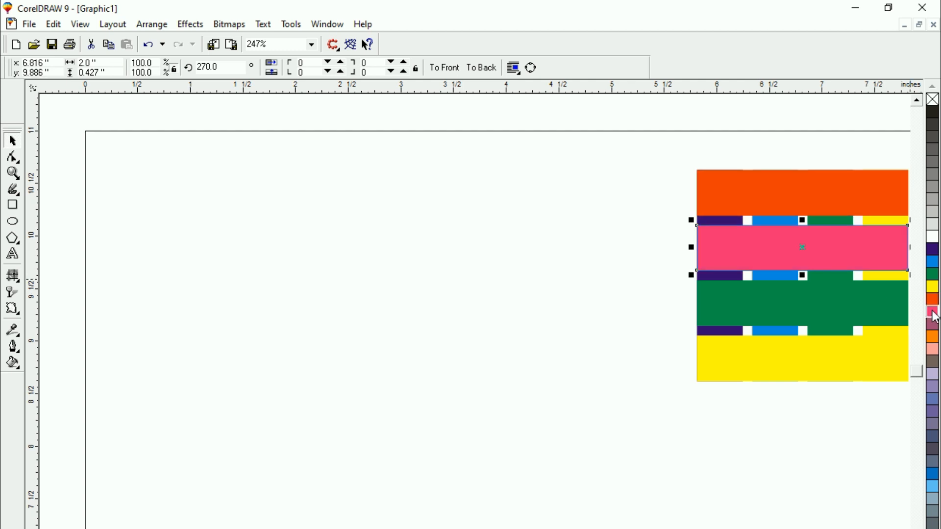
left_click(833, 313)
left_click(933, 325)
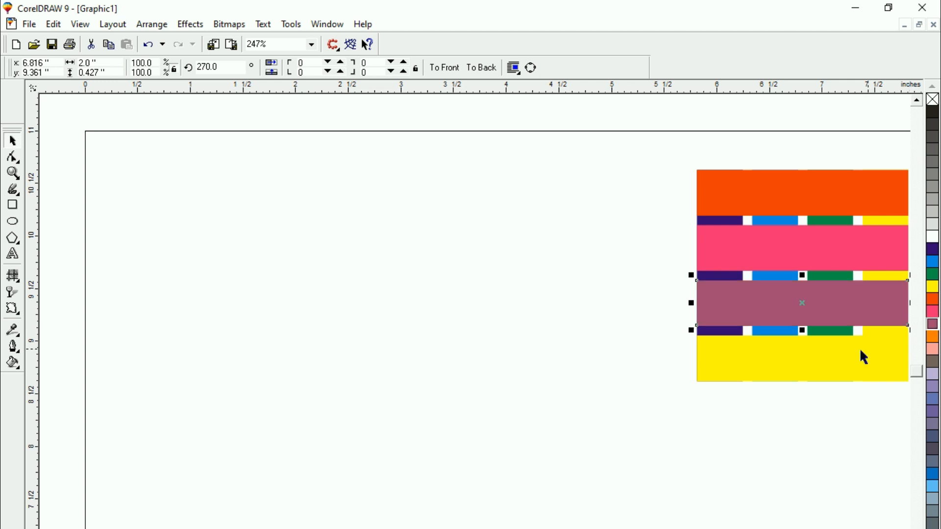
left_click(863, 356)
left_click(934, 337)
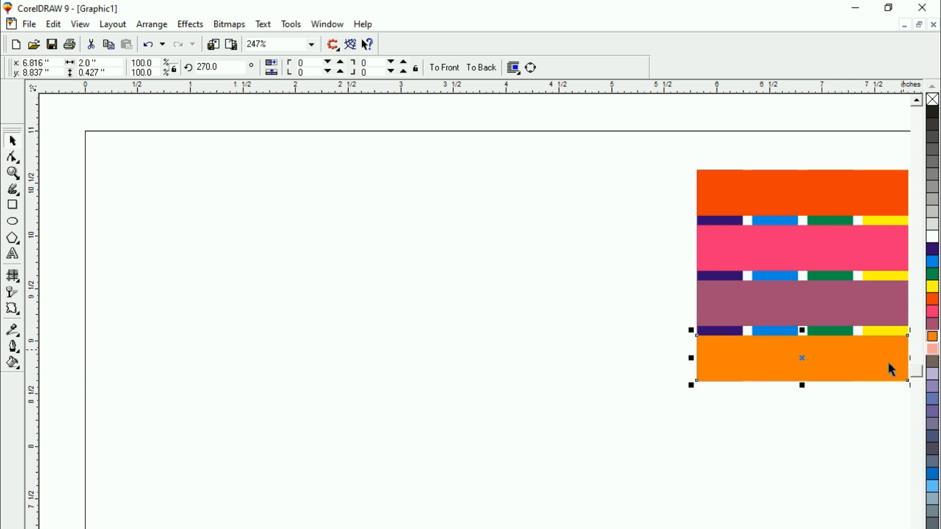
Move the complete crossed strip pattern up so it straddles the page's top edge
left_click(620, 260)
left_click_drag(654, 145, 877, 400)
left_click_drag(691, 275, 466, 221)
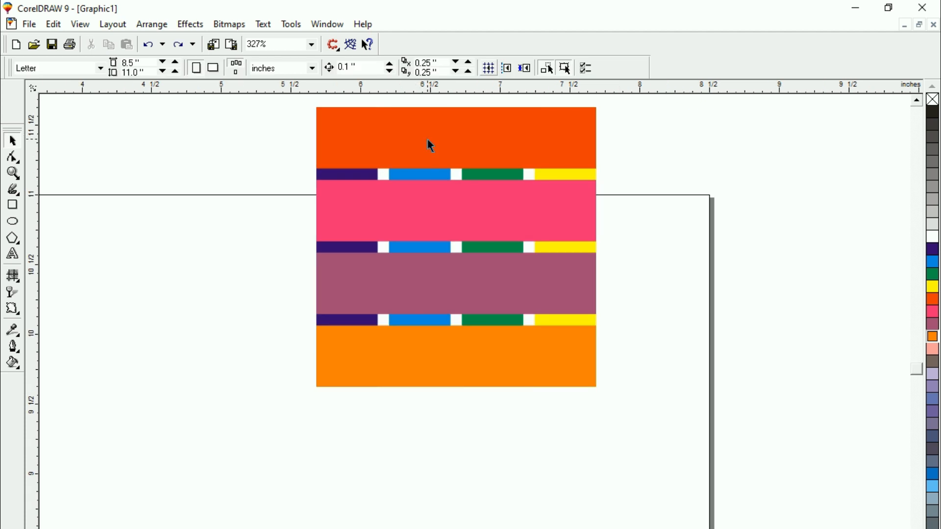
Intersect the orange-red strip with the blue and yellow vertical strips so that both pass over it
left_click(443, 142)
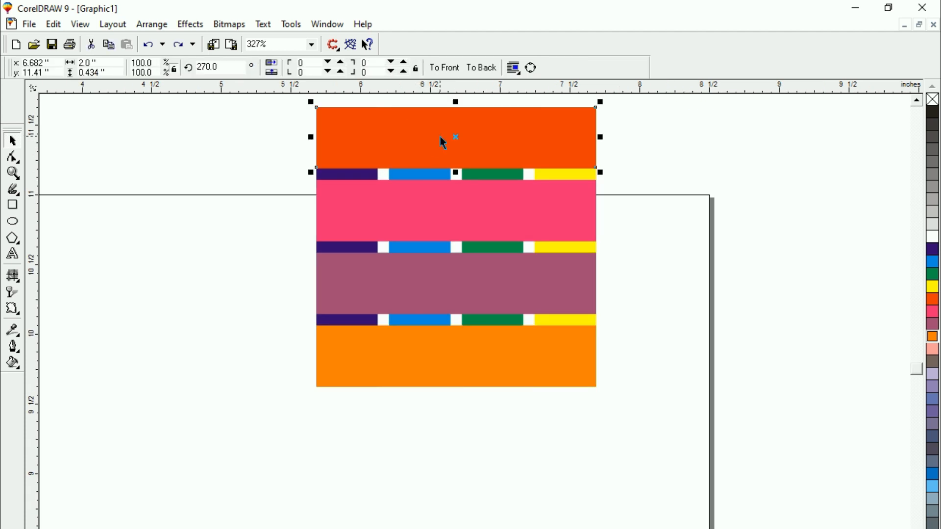
left_click(416, 179, "shift")
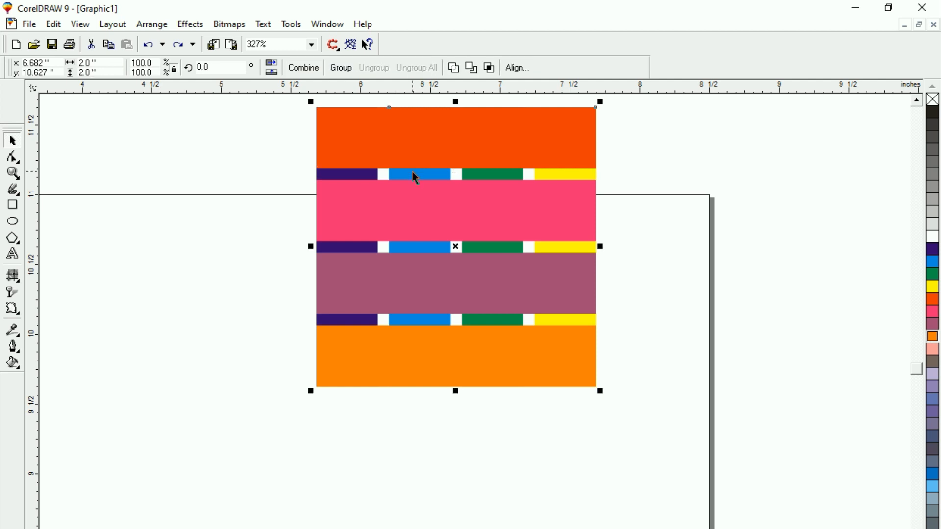
left_click(490, 68)
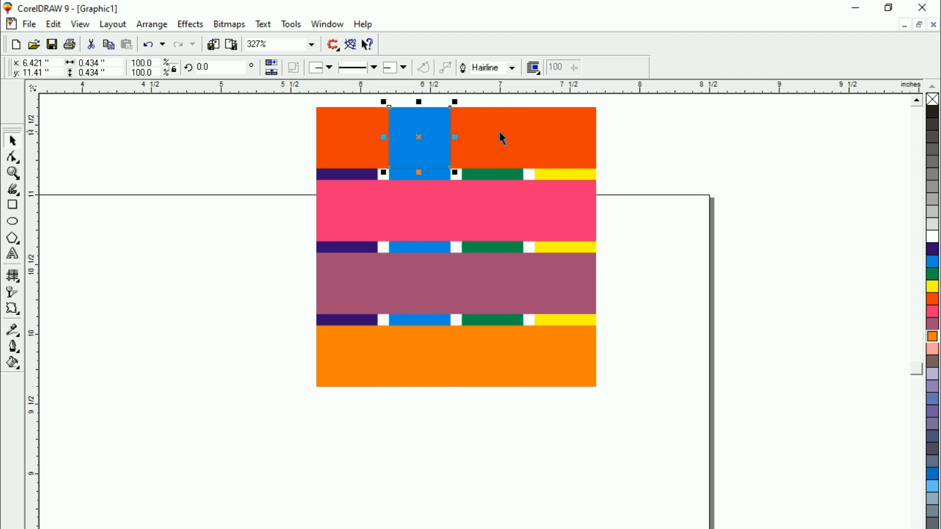
left_click(552, 139)
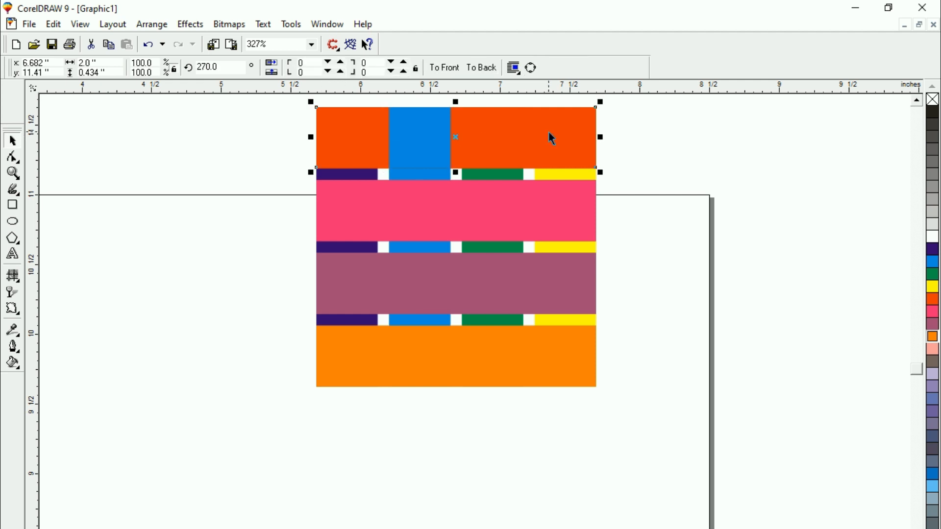
left_click(561, 174, "shift")
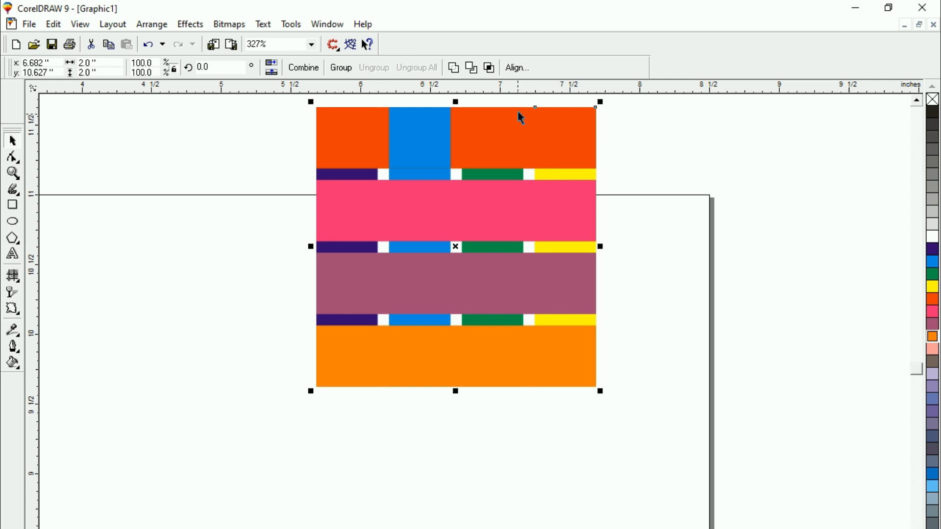
left_click(489, 68)
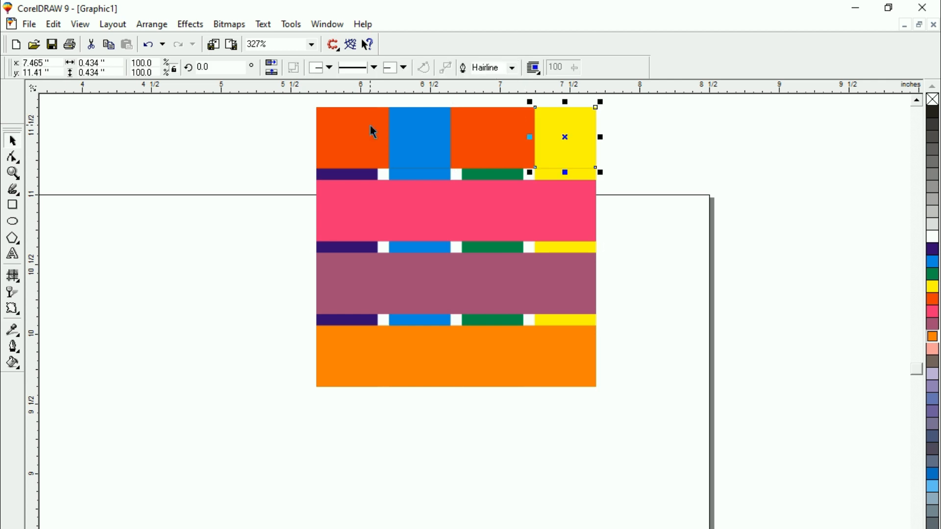
Intersect the pink strip with the dark purple and green vertical strips so that both pass over it
left_click(632, 225)
left_click(568, 217)
left_click(224, 200)
left_click(336, 203)
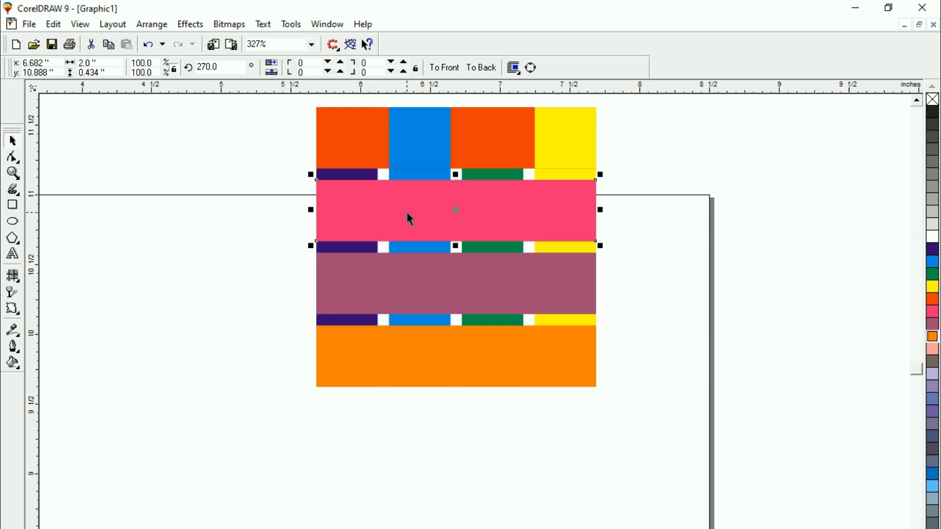
left_click(338, 183, "shift")
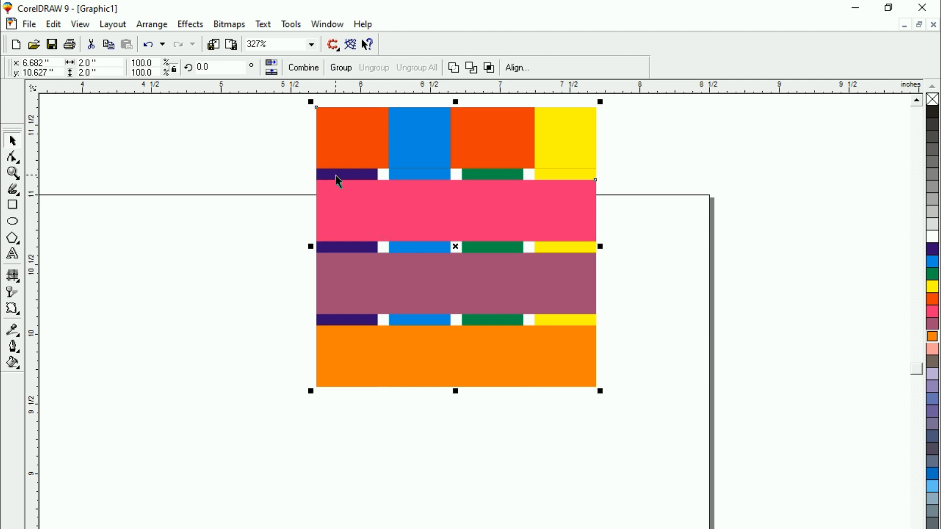
left_click(490, 69)
key("Escape")
left_click(440, 222)
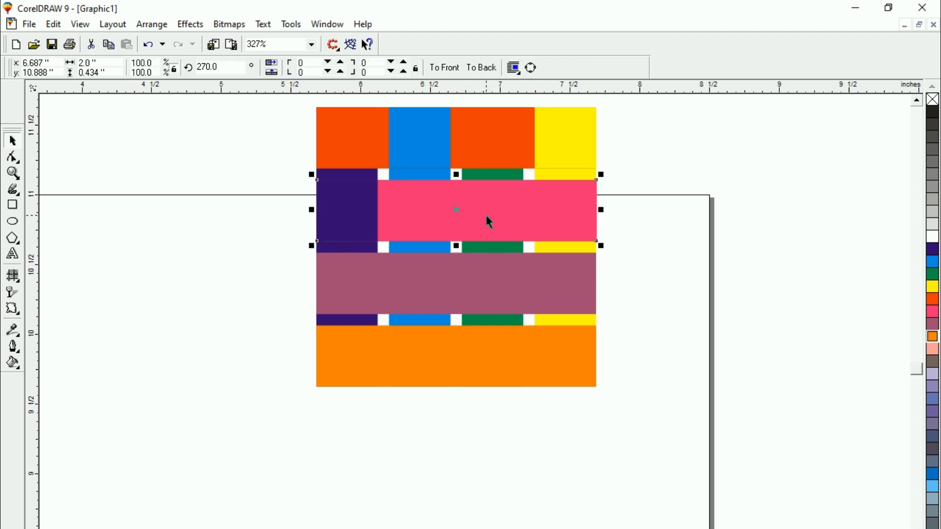
left_click(492, 245, "shift")
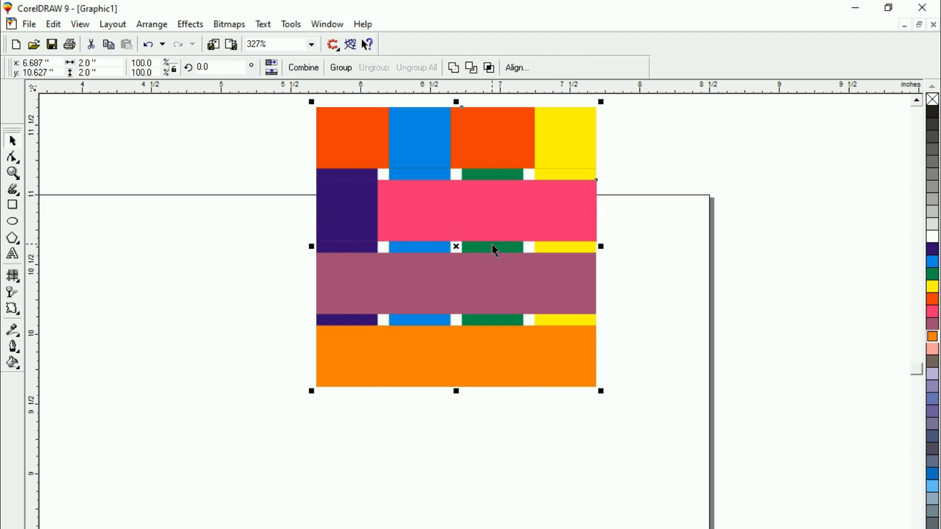
left_click(491, 68)
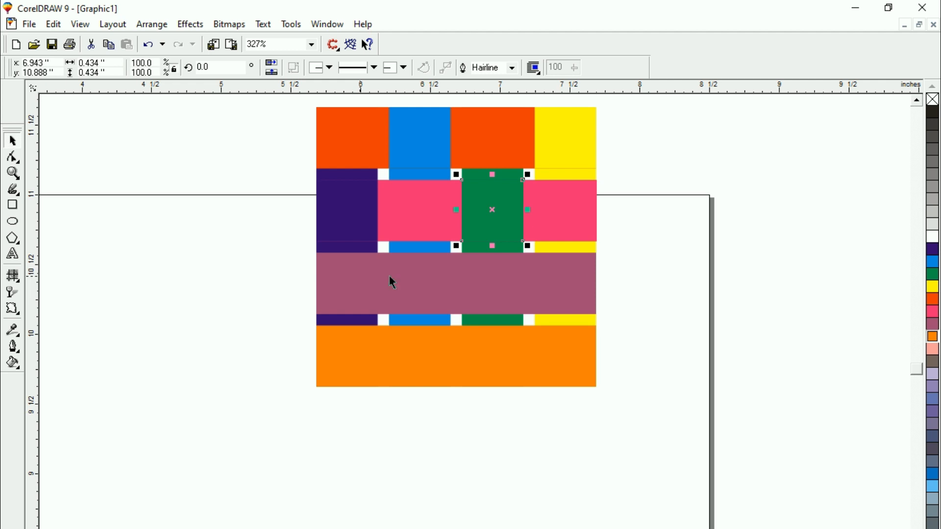
Intersect the mauve strip with the blue and yellow vertical strips so that both pass over it
left_click(405, 284)
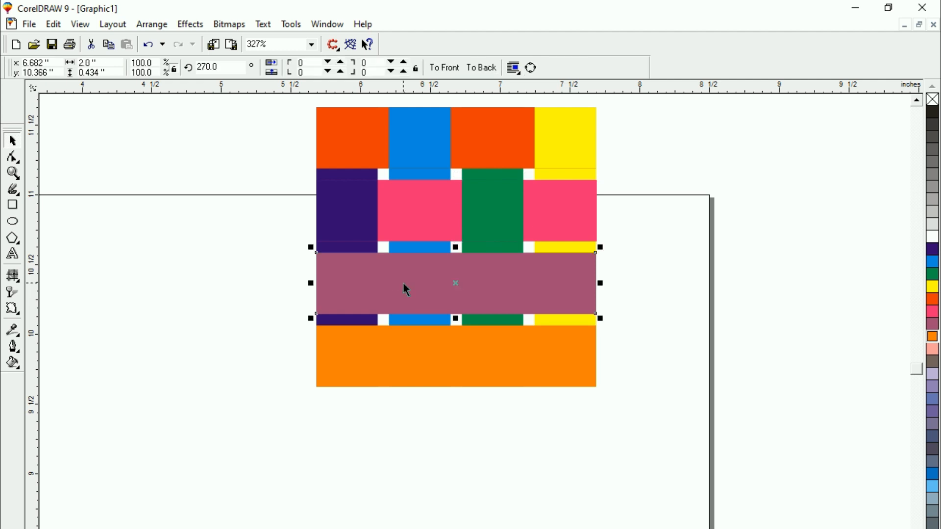
left_click(408, 321, "shift")
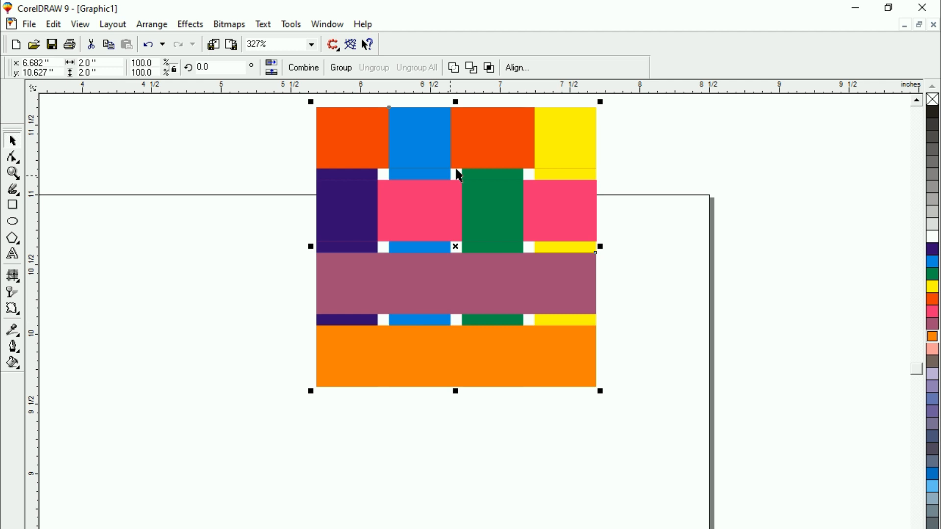
left_click(489, 67)
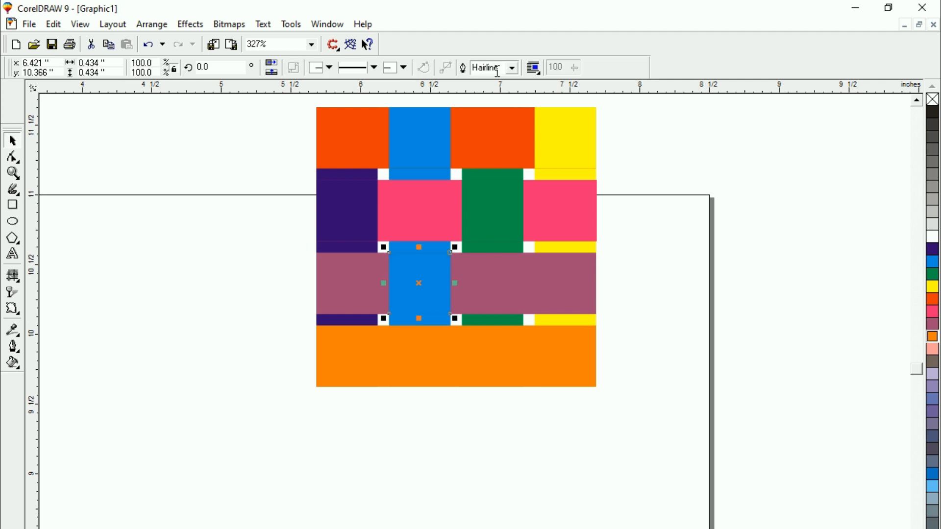
left_click(554, 284)
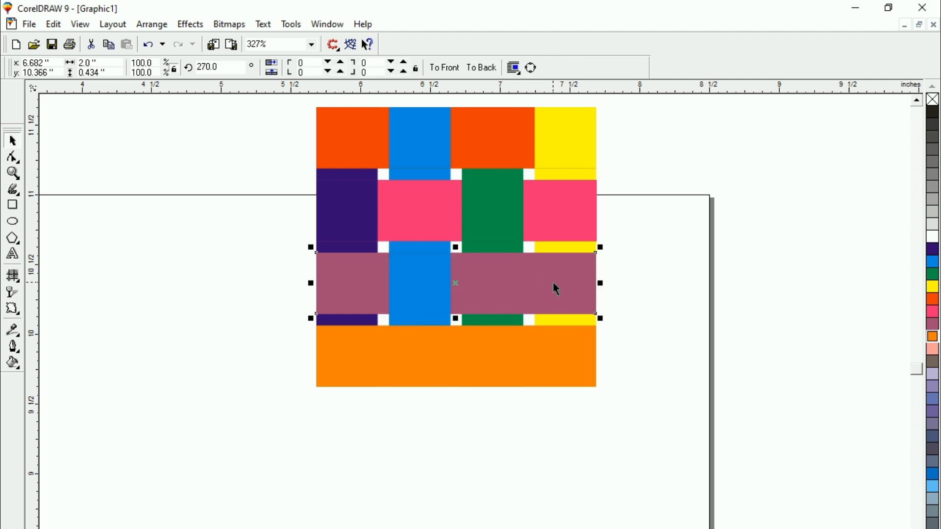
left_click(555, 319, "shift")
left_click(490, 67)
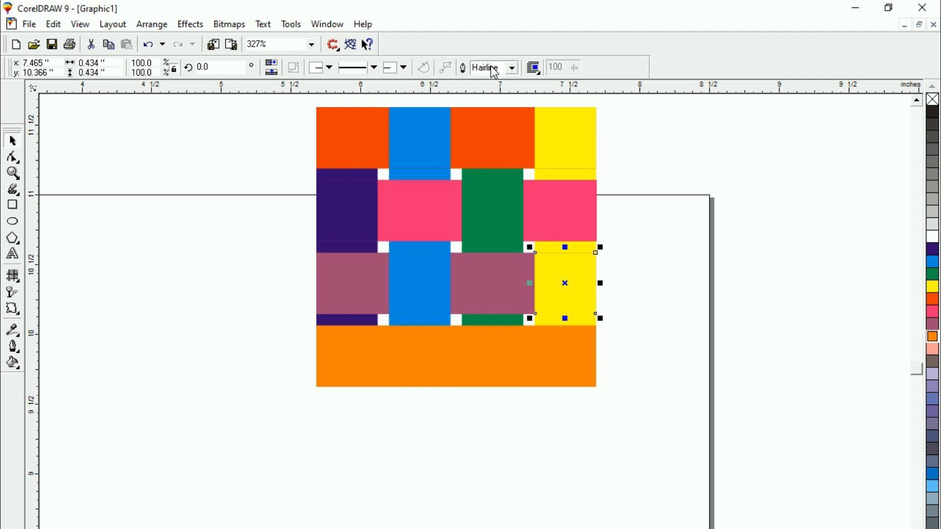
Intersect the orange bottom strip with the dark purple and green vertical strips so both pass over it, and clear the selection
left_click(373, 374)
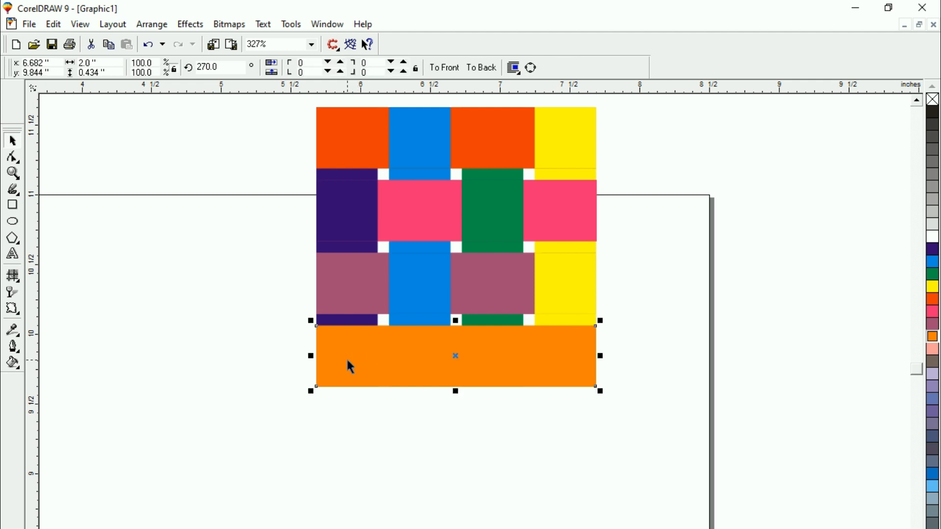
left_click(350, 325, "shift")
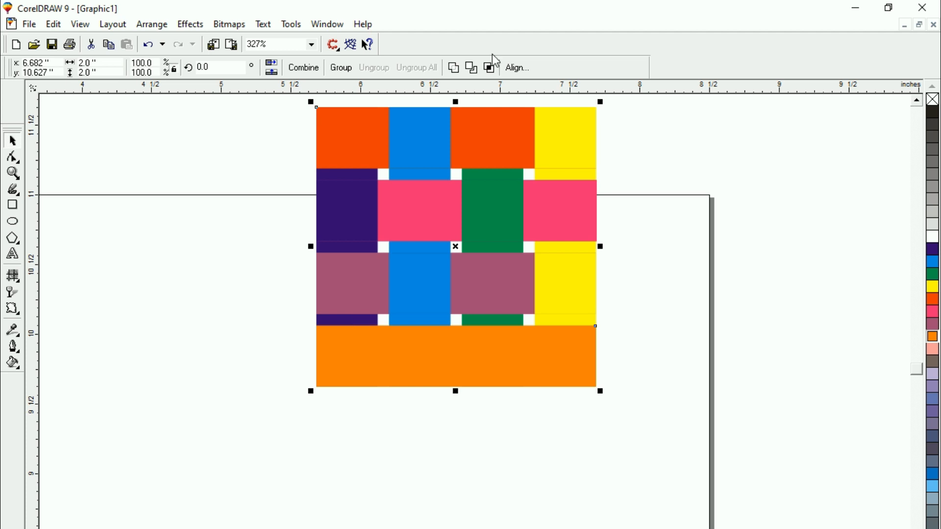
left_click(491, 68)
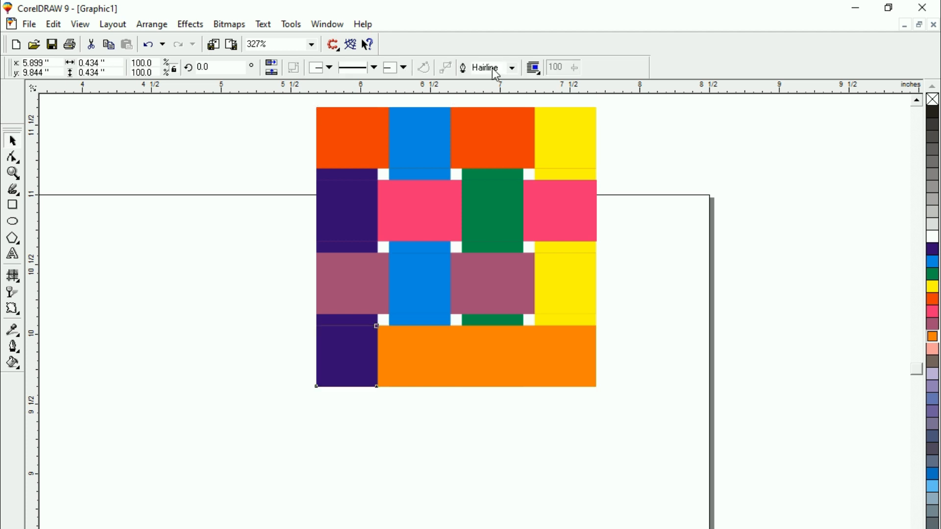
left_click(471, 355)
key("ctrl+a")
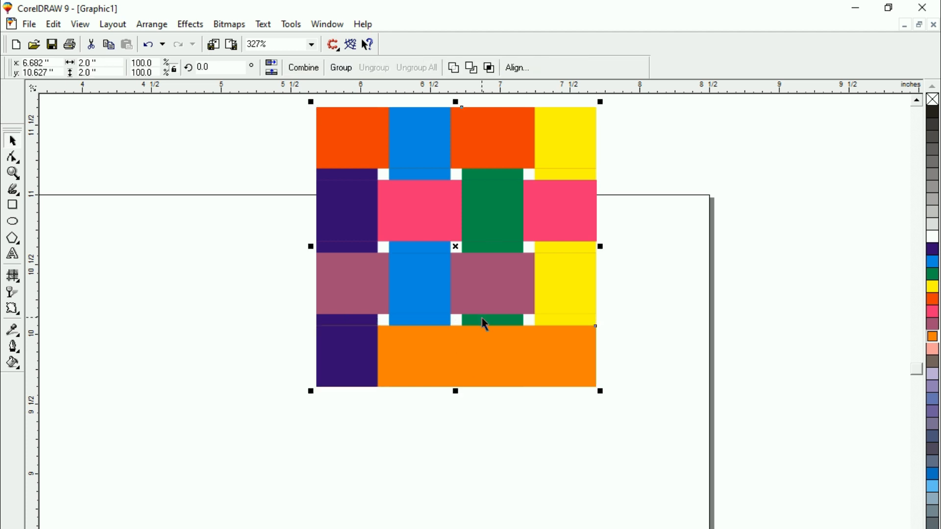
left_click(492, 68)
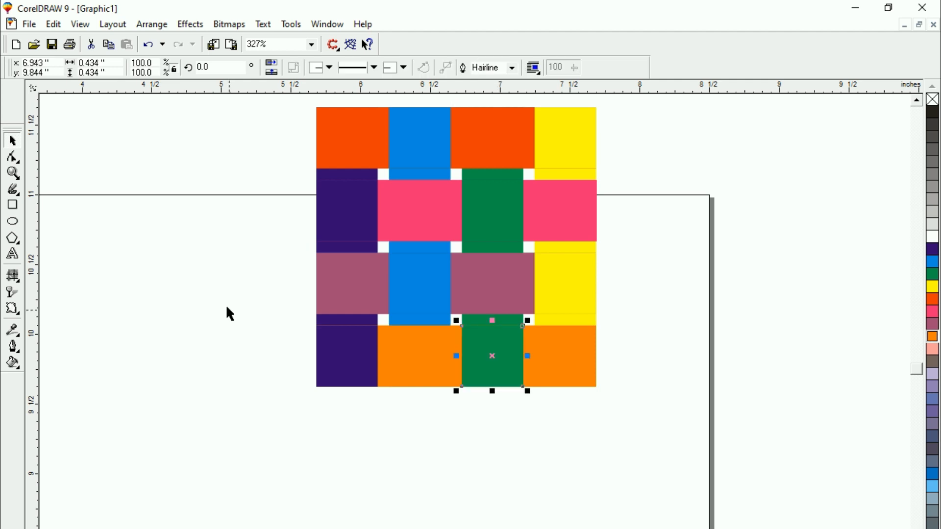
left_click(227, 307)
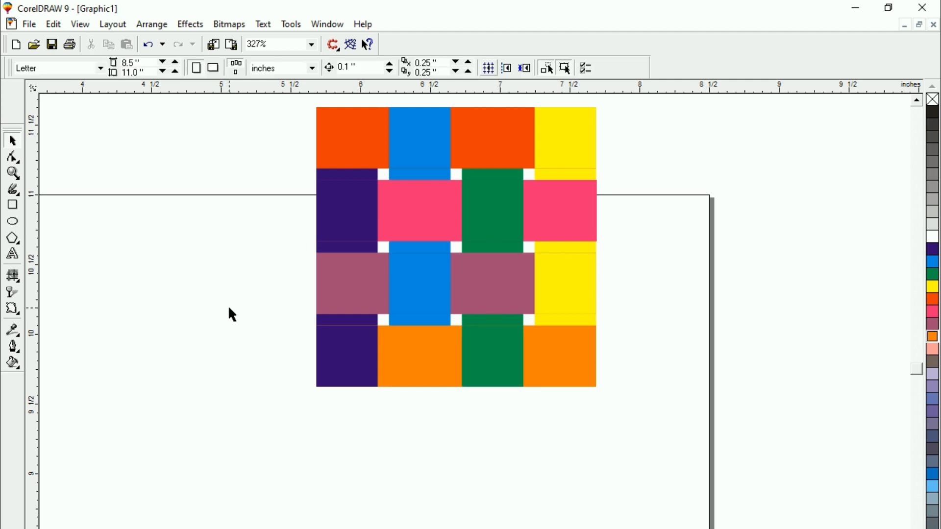